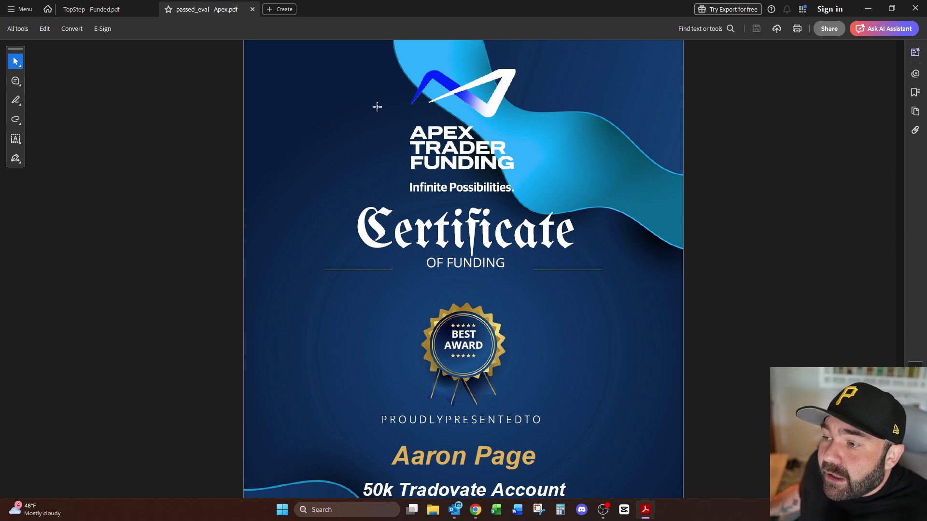
Show the Apex and Topstep funding certificates in Acrobat, then minimize Acrobat
scroll(482, 212, "down", 5)
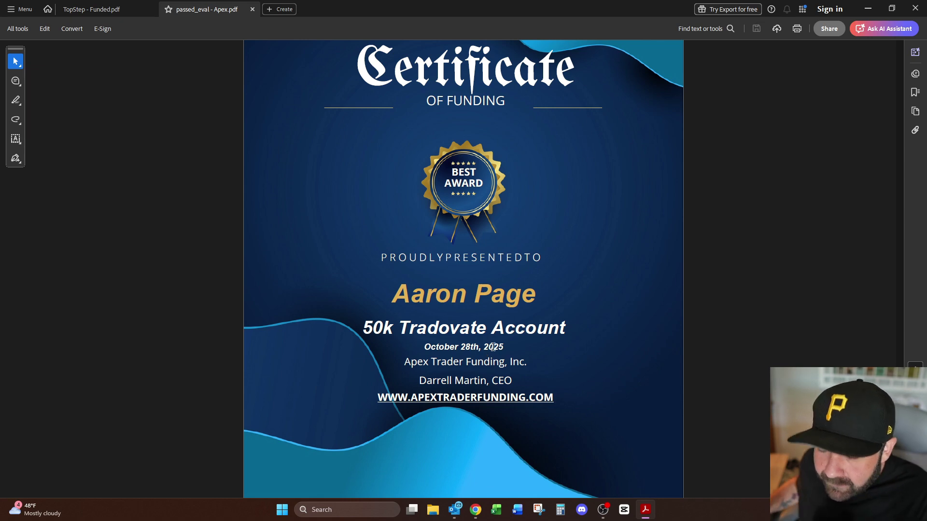
key("ctrl+Tab")
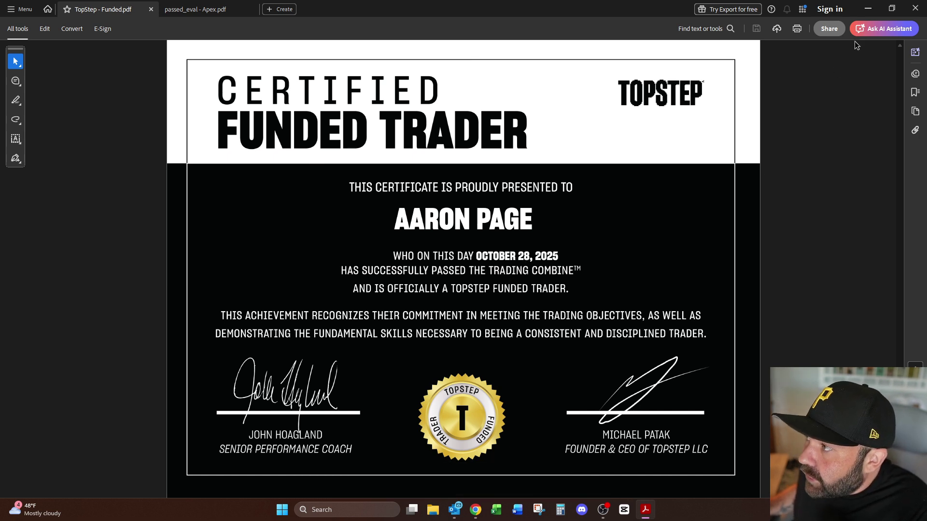
left_click(867, 11)
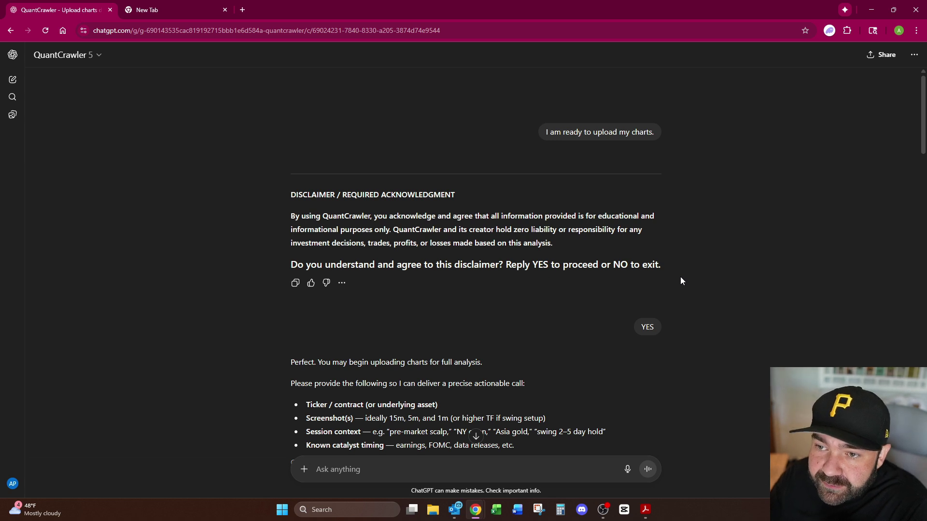
Switch to the aaronandai.com tab and open its QuantCrawler page
left_click(156, 15)
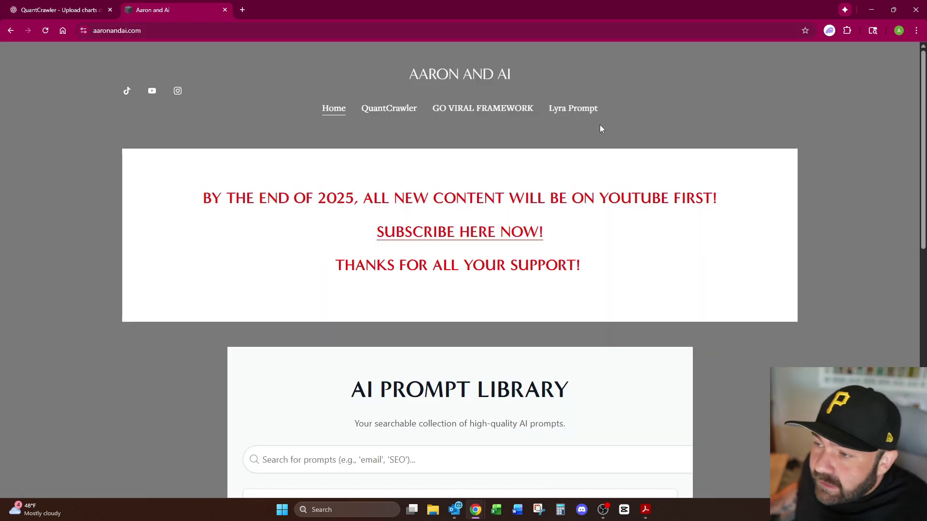
left_click(391, 112)
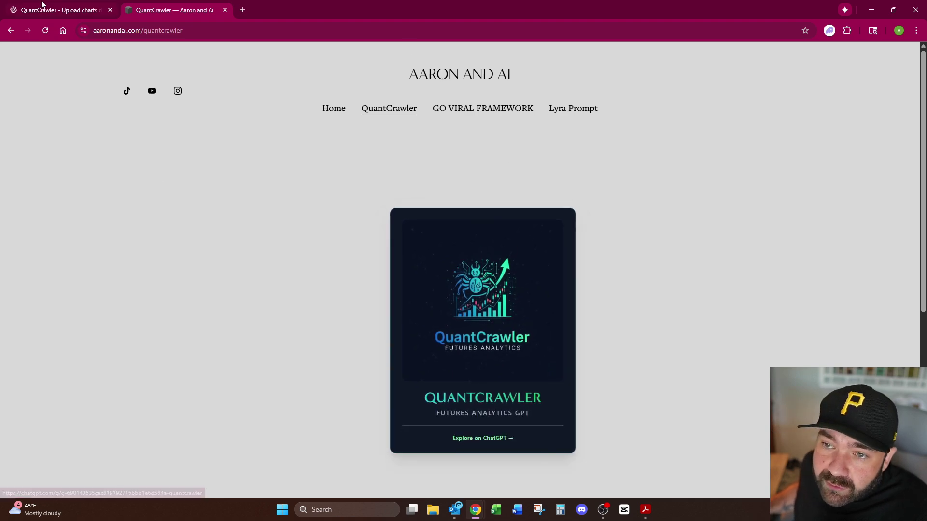
Open the QuantCrawler GPT and start a chat with the 'I am ready to upload my charts' prompt
left_click(41, 3)
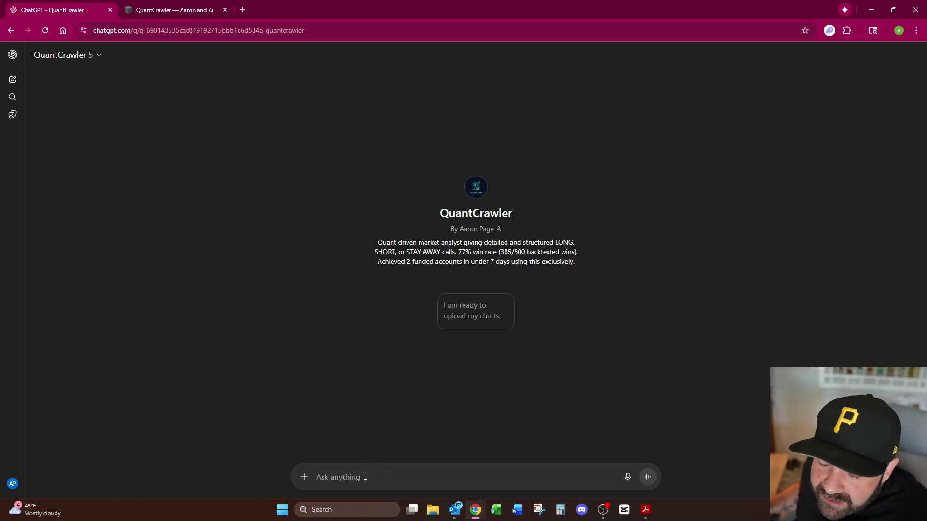
left_click(482, 318)
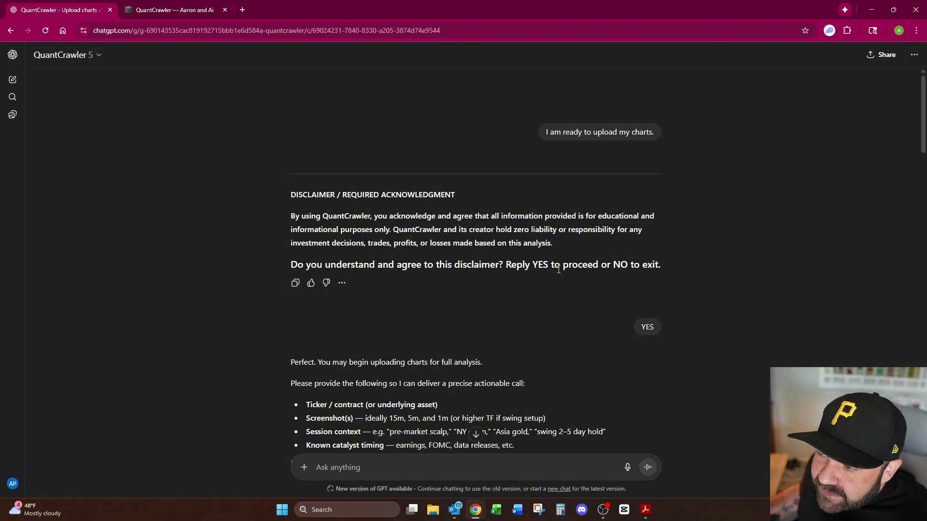
View each uploaded MGCZ25 chart full size in turn, including the 15-minute and 1-minute charts
scroll(567, 221, "down", 4)
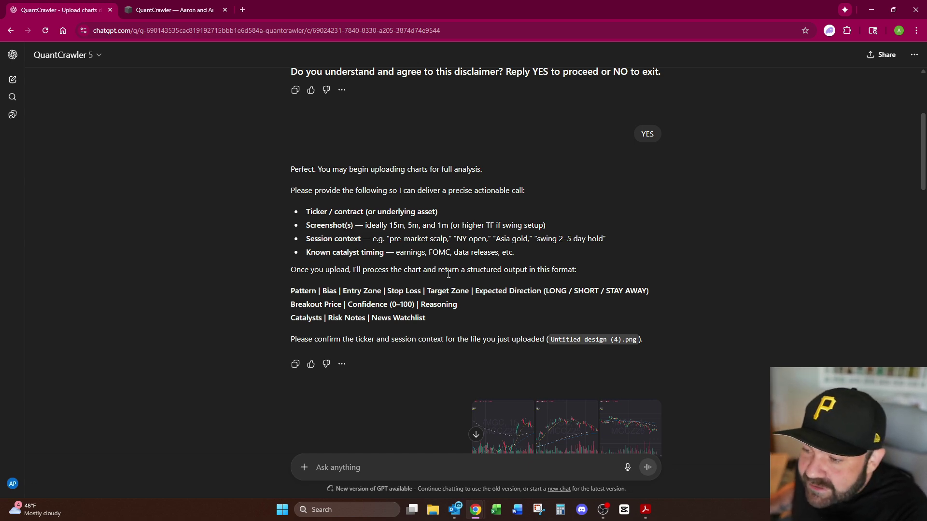
scroll(451, 326, "down", 2)
left_click(505, 328)
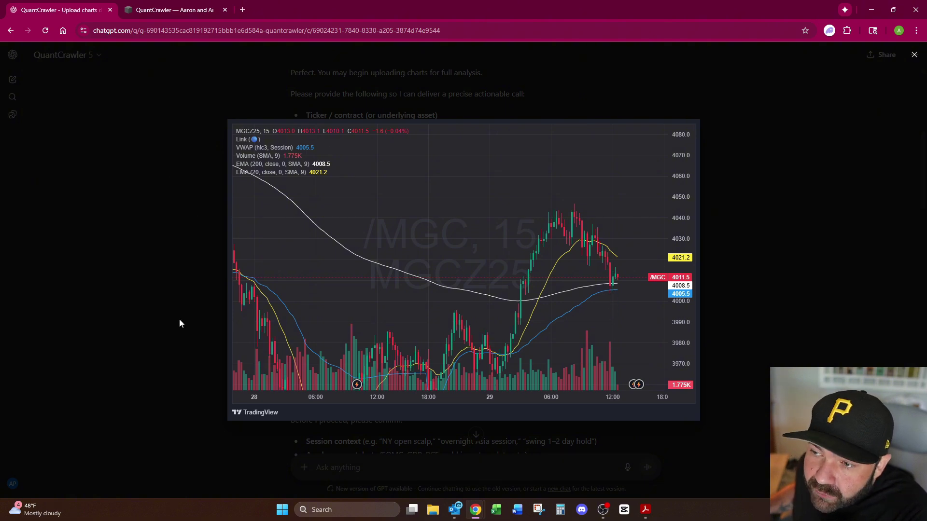
left_click(394, 94)
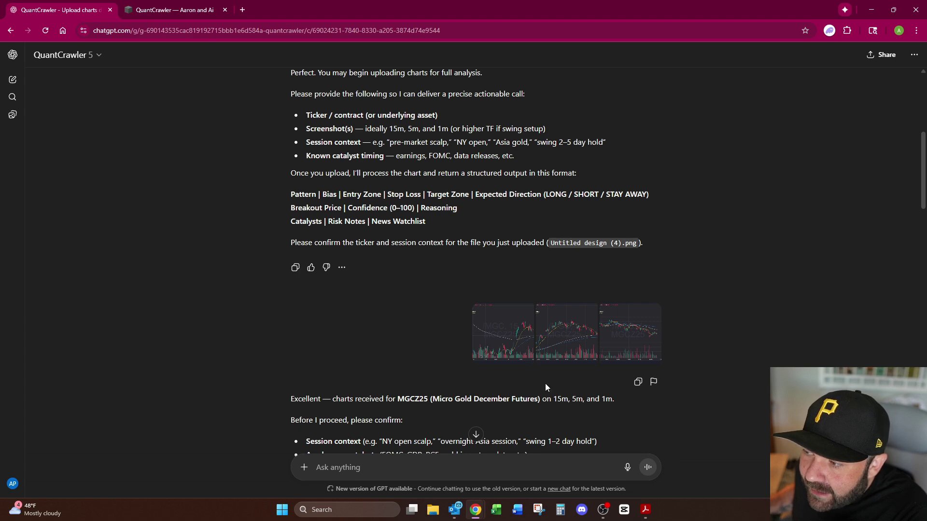
left_click(516, 343)
left_click(783, 287)
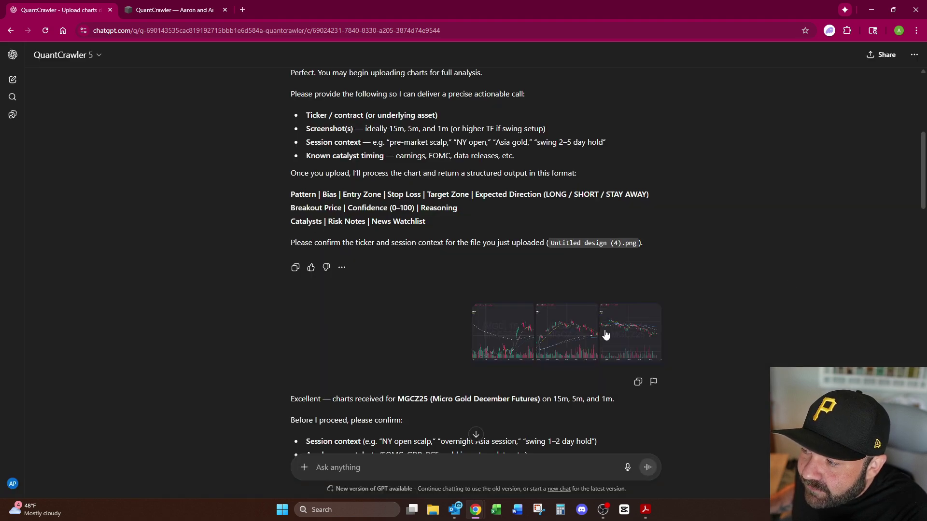
left_click(575, 335)
left_click(763, 293)
left_click(628, 347)
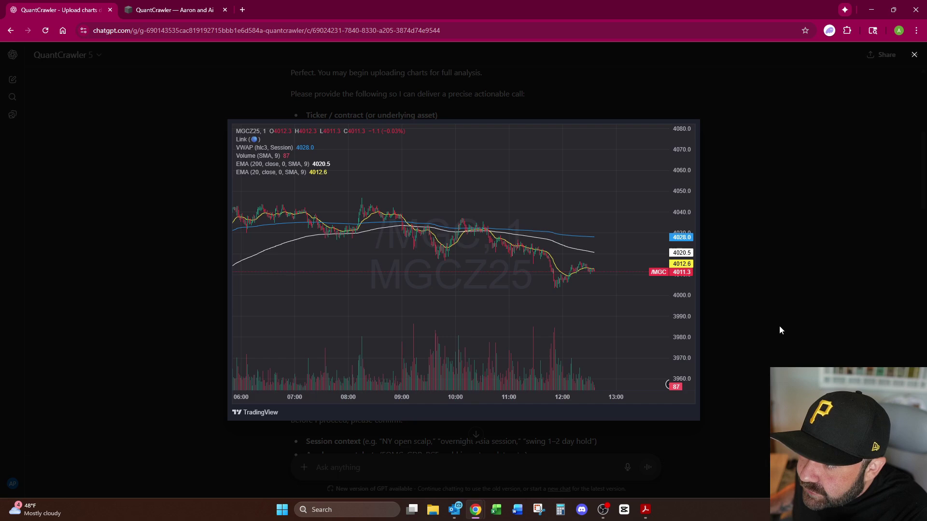
left_click(780, 326)
Read through QuantCrawler's Structured Analysis and Trade Structure table for the short setup
scroll(390, 202, "down", 4)
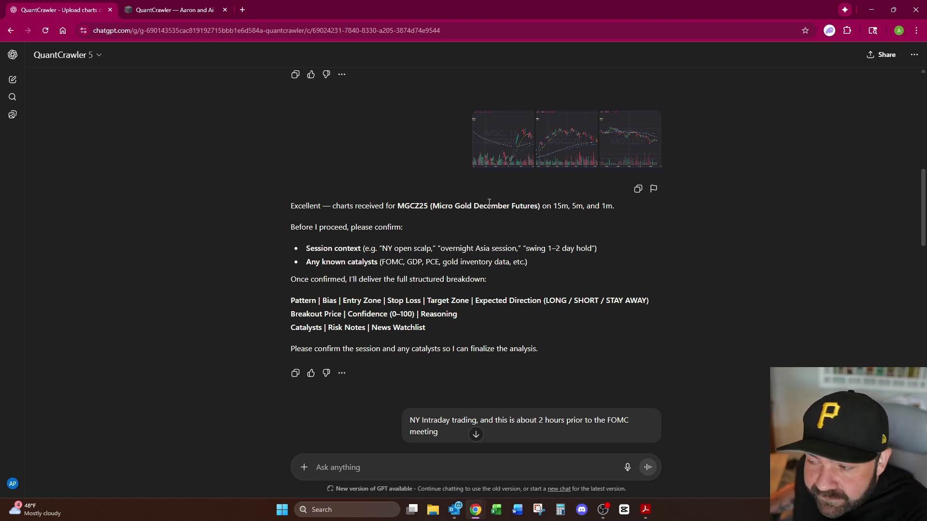
scroll(444, 217, "down", 3)
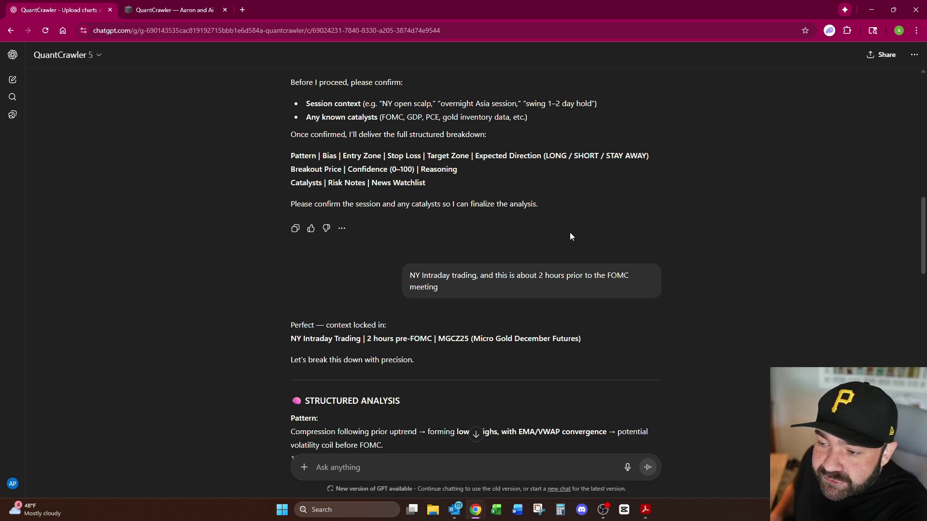
scroll(308, 223, "down", 4)
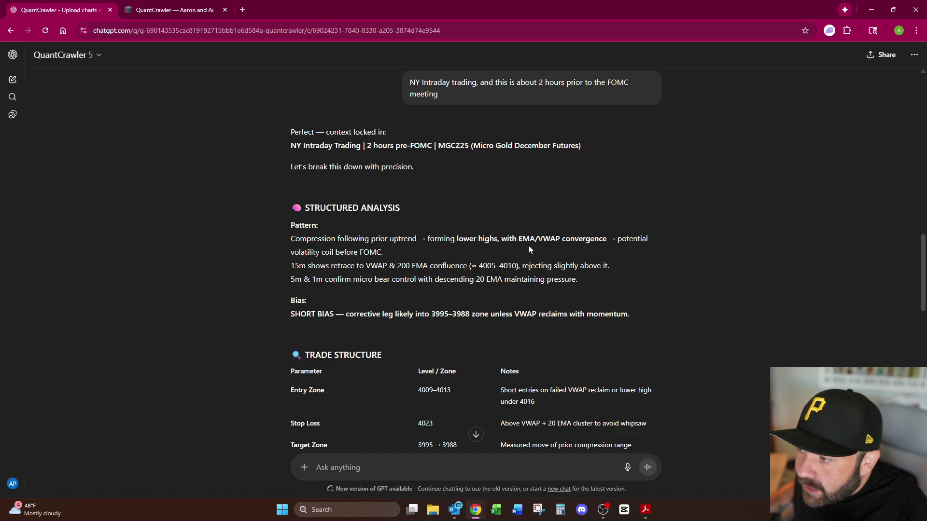
scroll(426, 280, "down", 4)
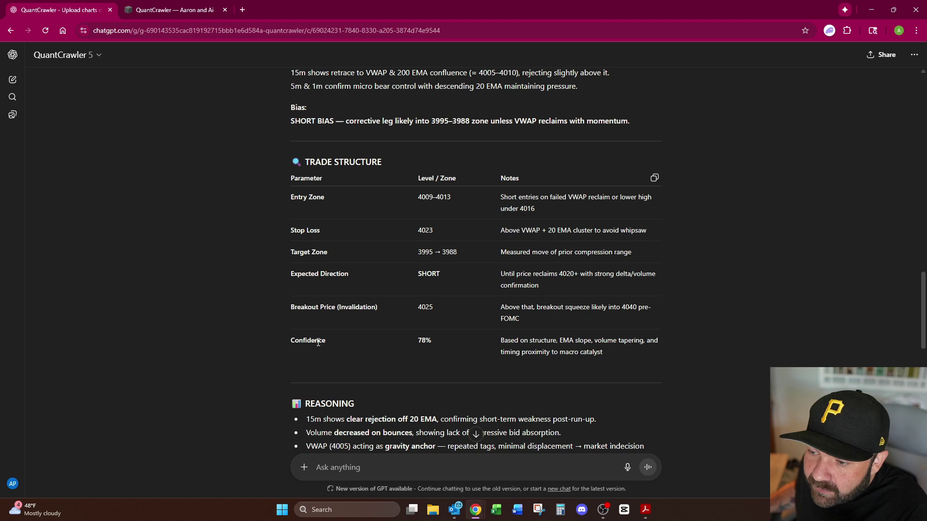
Highlight the 78% confidence and 'liquidity vacuum', reading Reasoning, Catalyst Context and Risk Notes to the Summary Call
left_click_drag(435, 343, 410, 342)
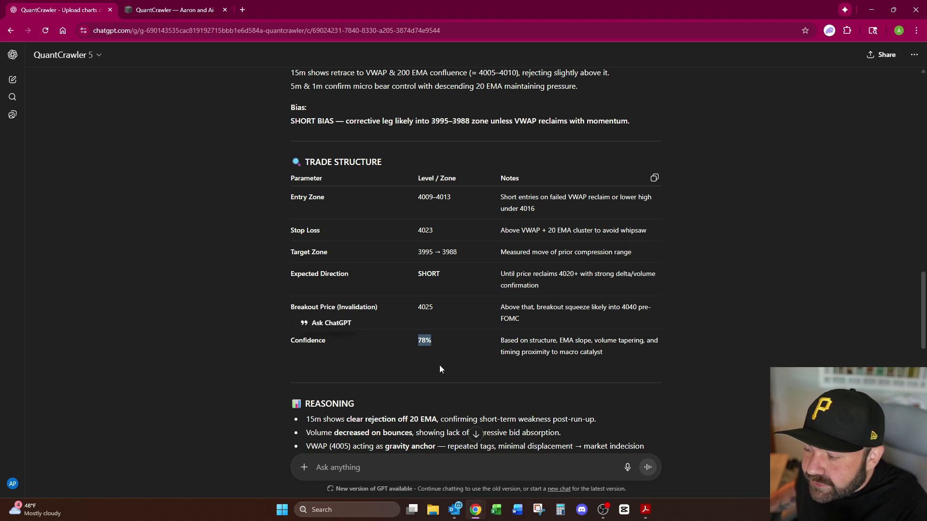
left_click(468, 358)
scroll(452, 332, "down", 6)
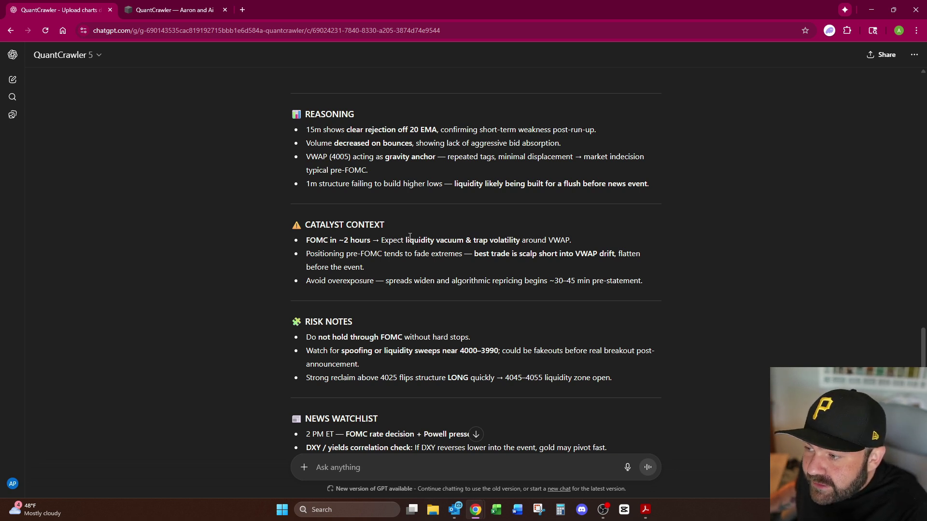
left_click_drag(406, 239, 465, 243)
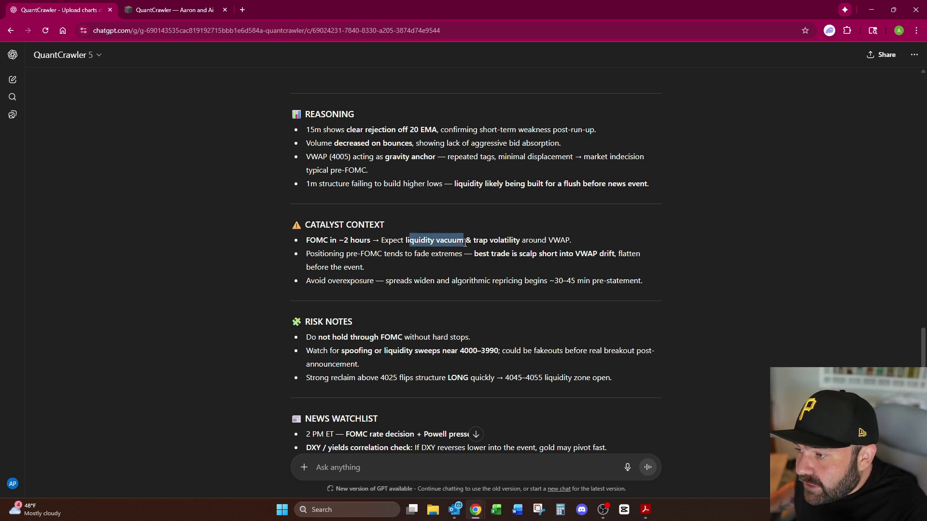
scroll(498, 259, "down", 2)
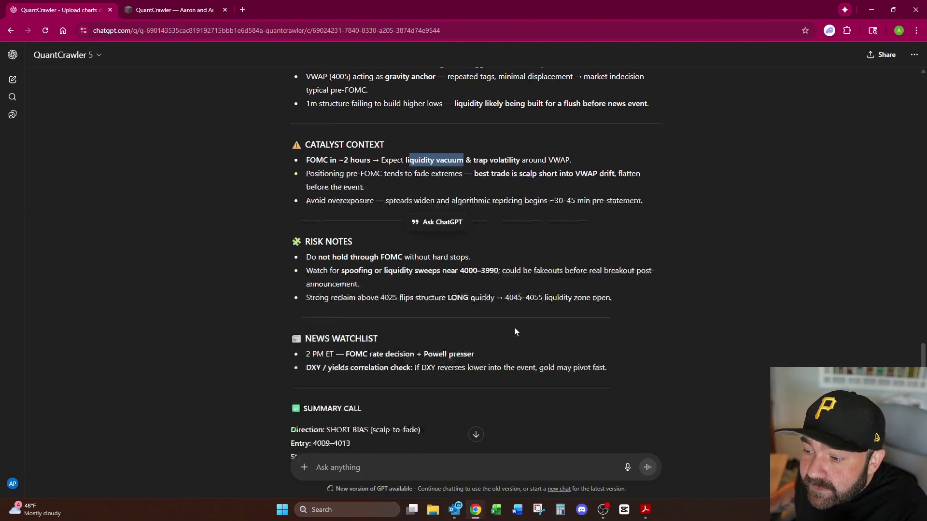
scroll(515, 332, "down", 4)
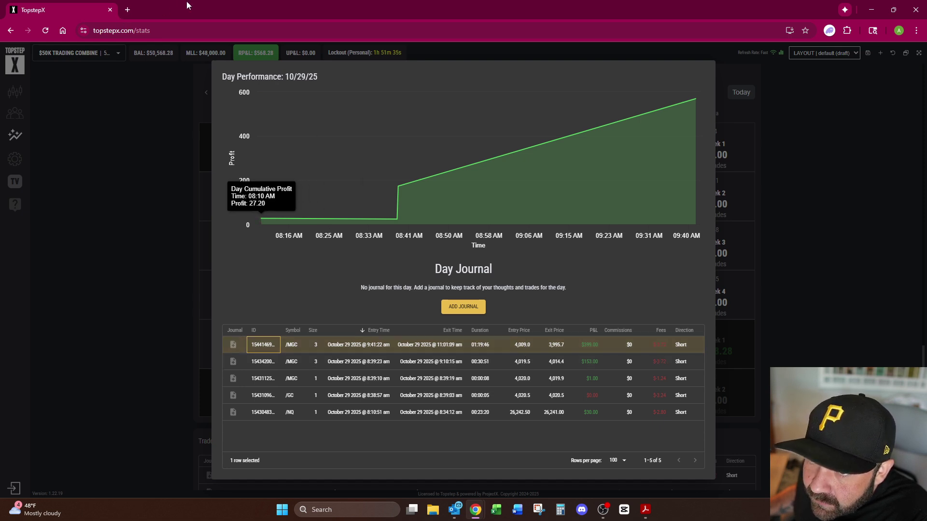
Compare the 4009–4013 entry call with TopstepX's /MGC short trades, then close the day performance details
left_click_drag(187, 2, 145, 9)
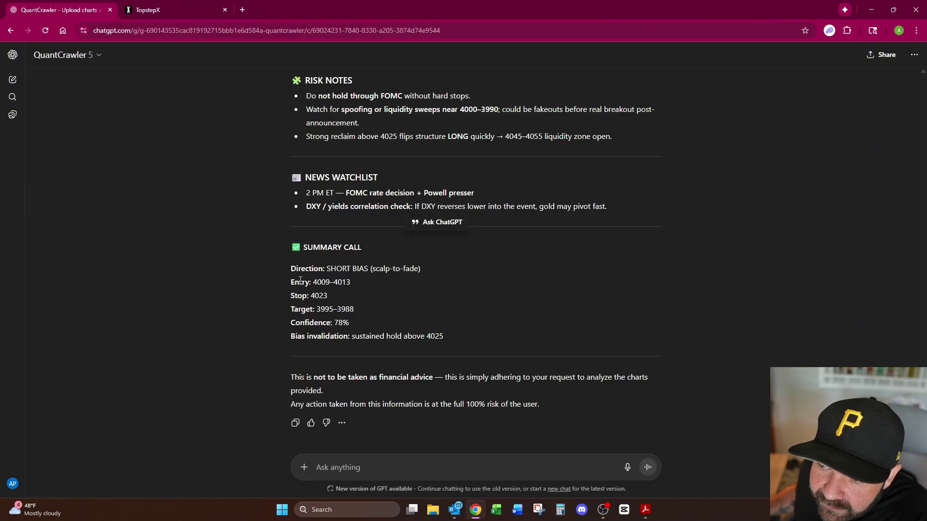
left_click_drag(317, 282, 351, 283)
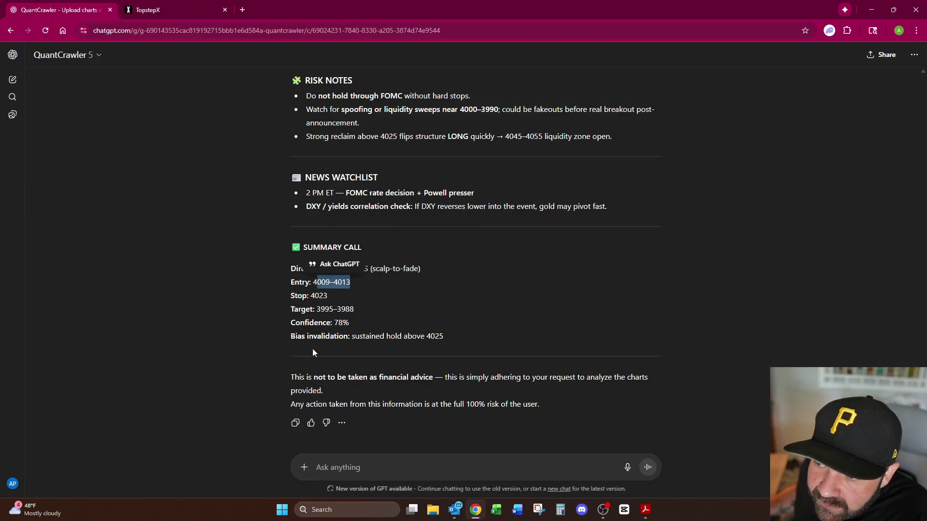
left_click(148, 9)
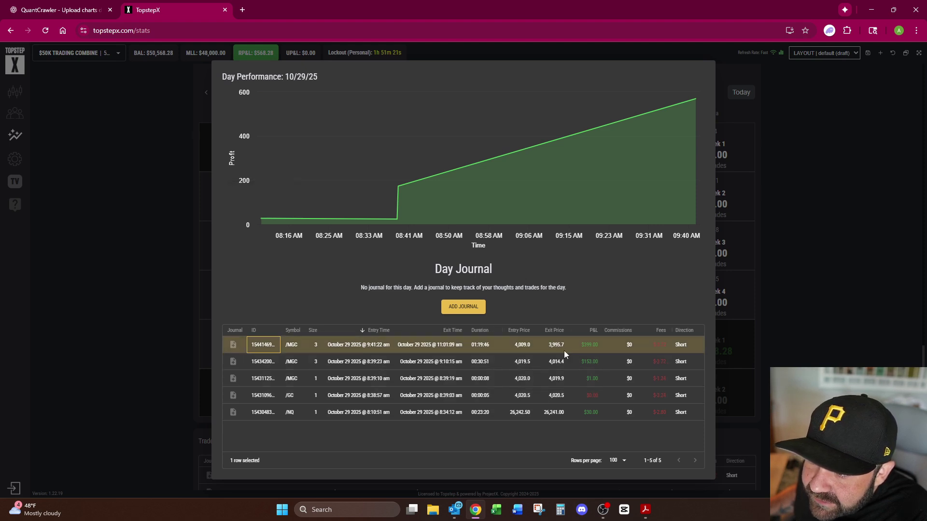
left_click(55, 5)
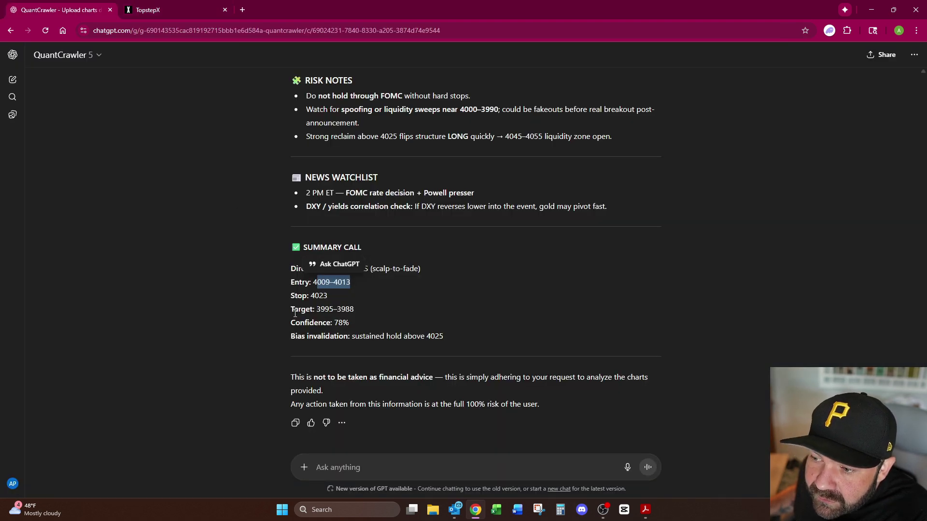
left_click(142, 7)
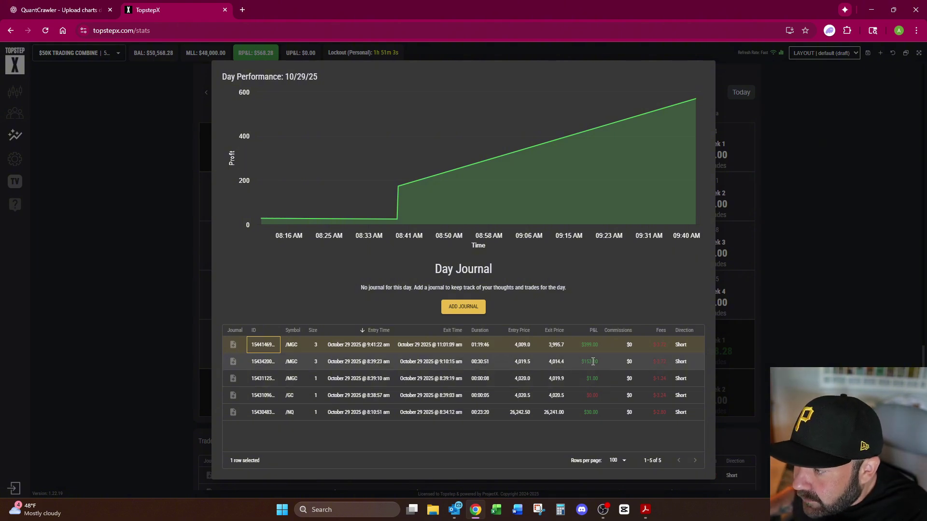
left_click(155, 253)
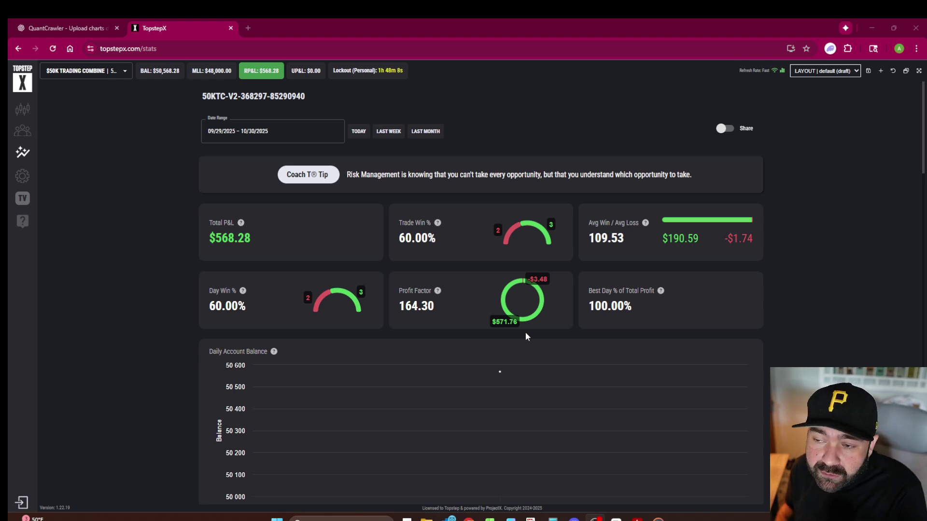
Scroll the QuantCrawler chat to the top, check TopstepX stats, then open aaronandai.com's QuantCrawler page
left_click(96, 28)
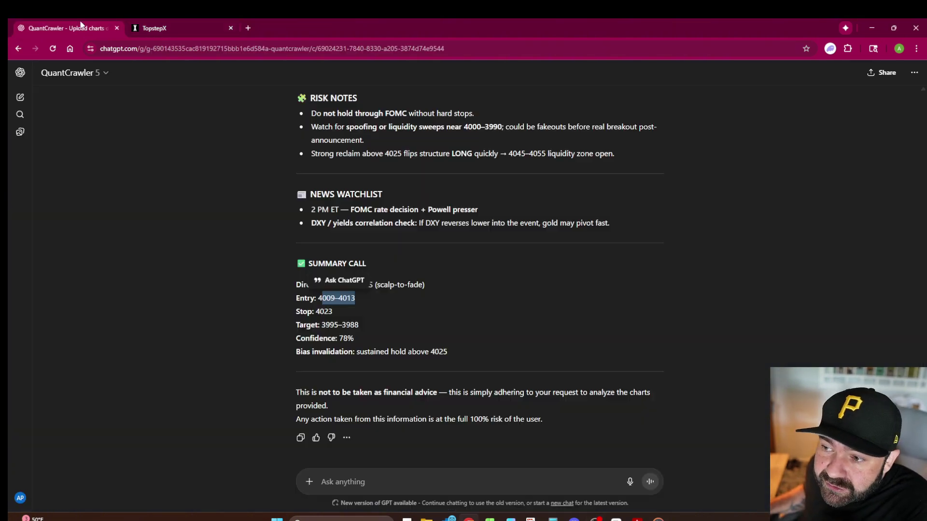
scroll(470, 274, "up", 8)
scroll(471, 273, "up", 15)
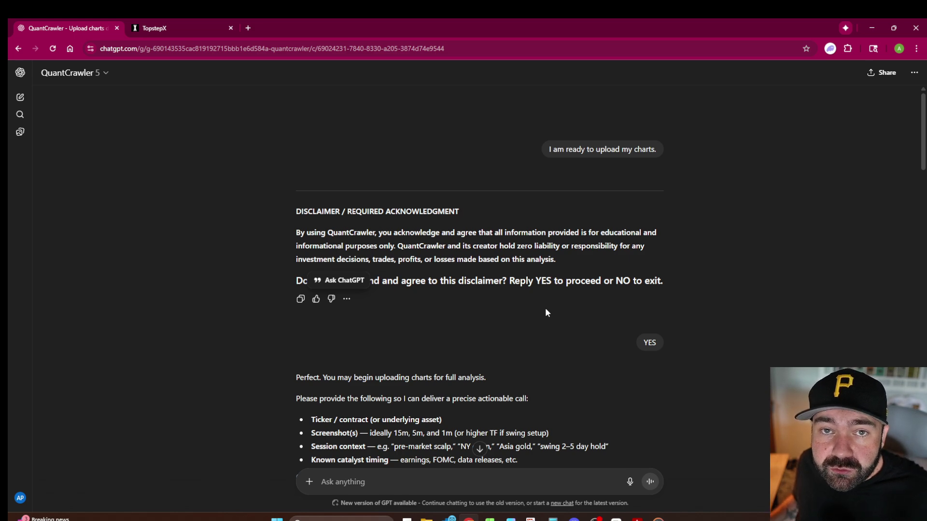
left_click(182, 30)
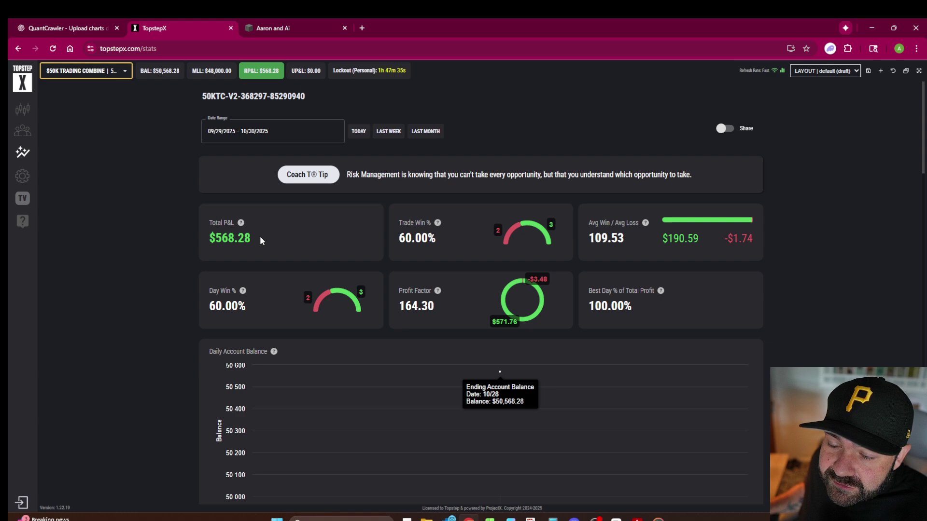
left_click(294, 35)
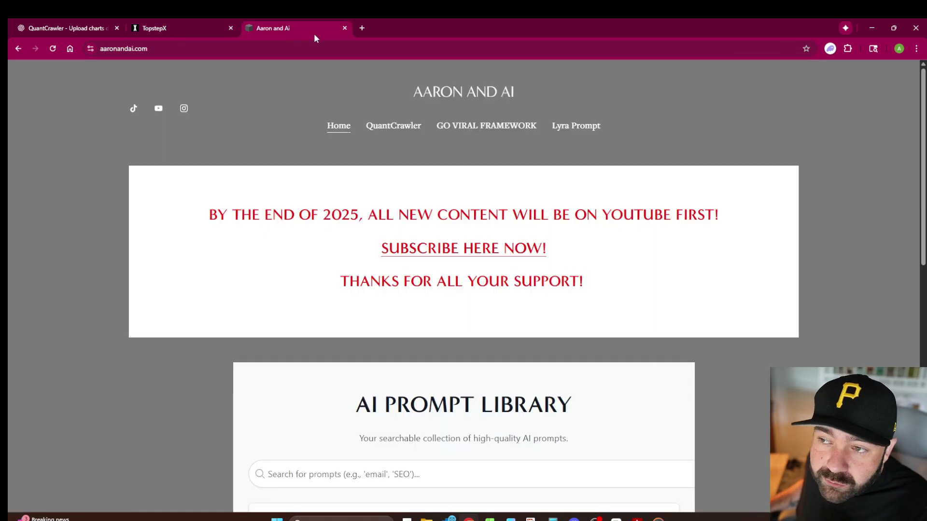
left_click(377, 125)
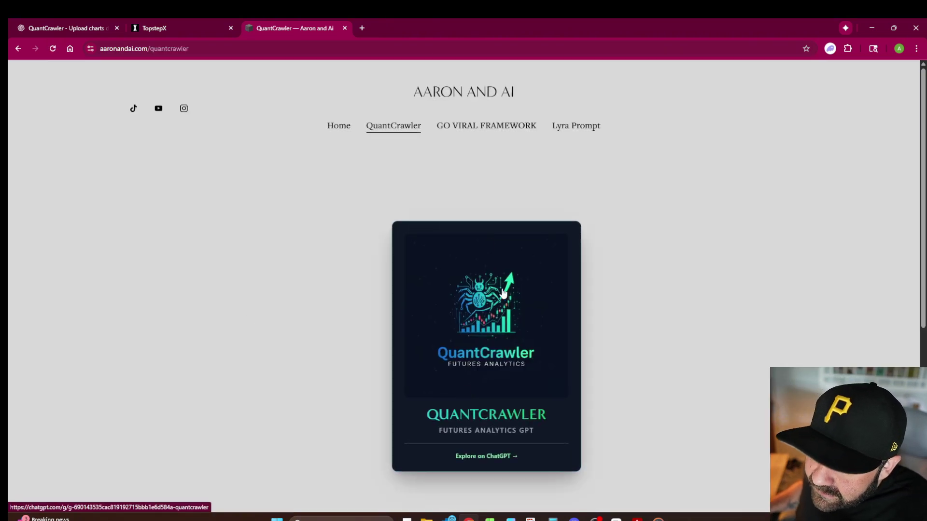